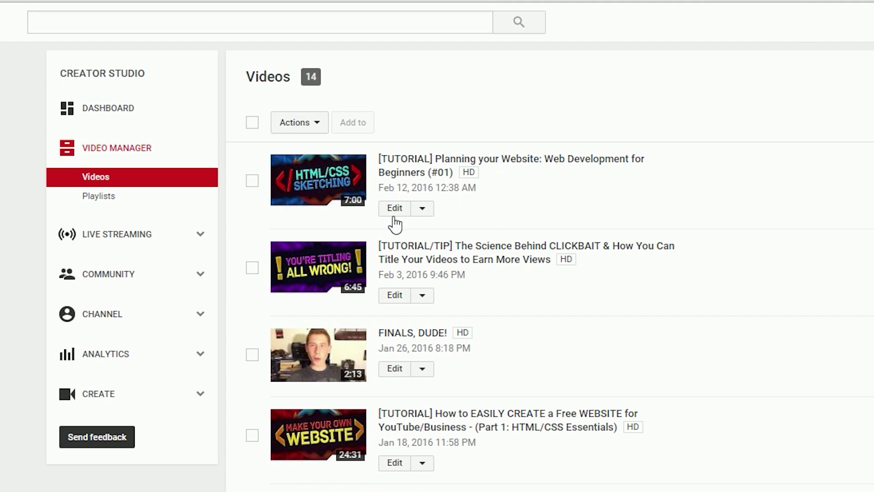
Open the Cards editor for the Planning your Website tutorial, pause near 0:01, and list card types.
{"action": "left_click", "coordinate": [422, 208]}
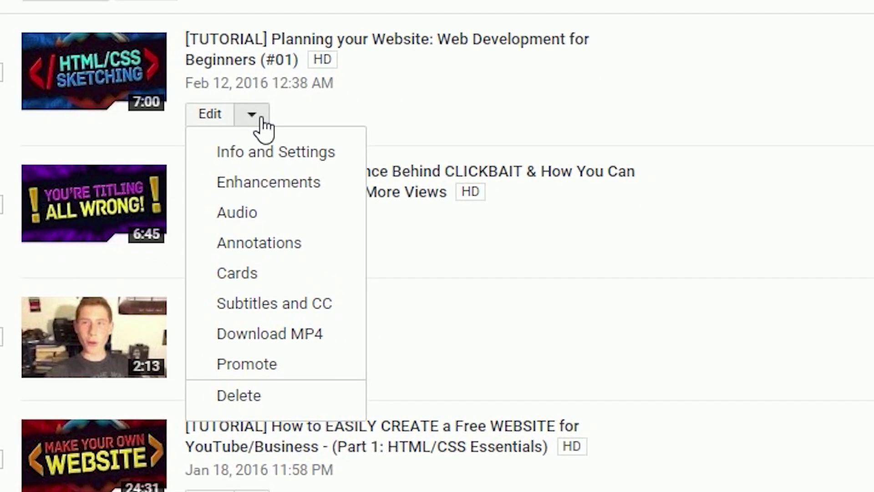
{"action": "left_click", "coordinate": [268, 273]}
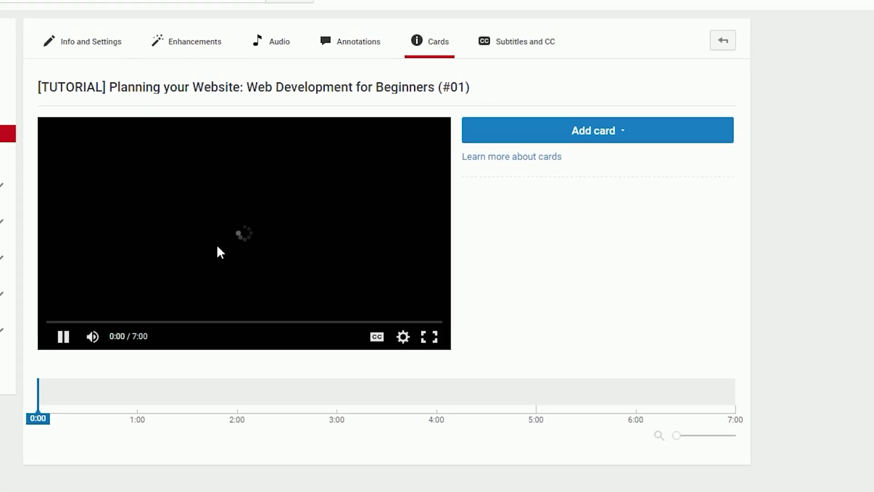
{"action": "left_click", "coordinate": [245, 223]}
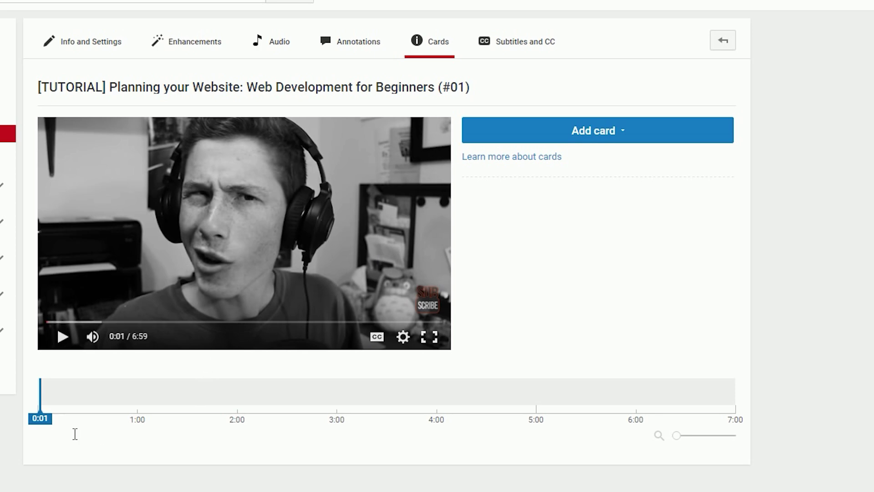
{"action": "left_click", "coordinate": [617, 131]}
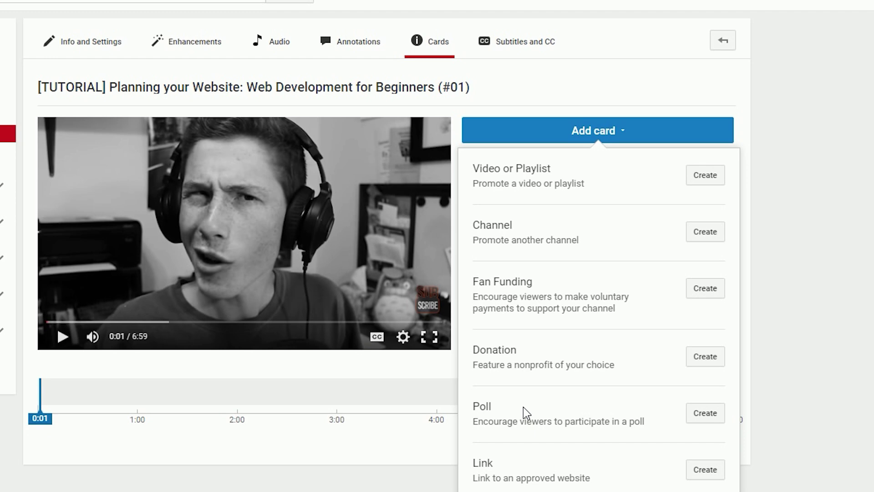
Start a poll card asking 'What is this??' with custom teaser 'Check out this poll! »'.
{"action": "left_click", "coordinate": [693, 418]}
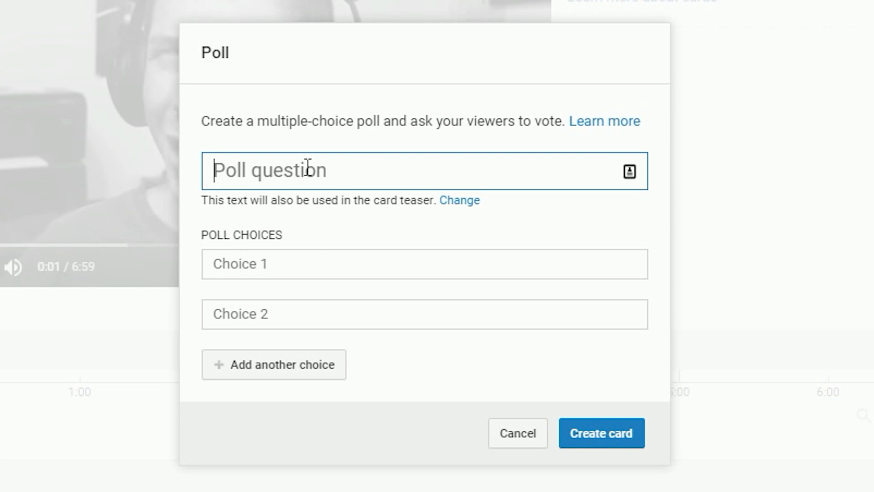
{"action": "type", "text": "What is t"}
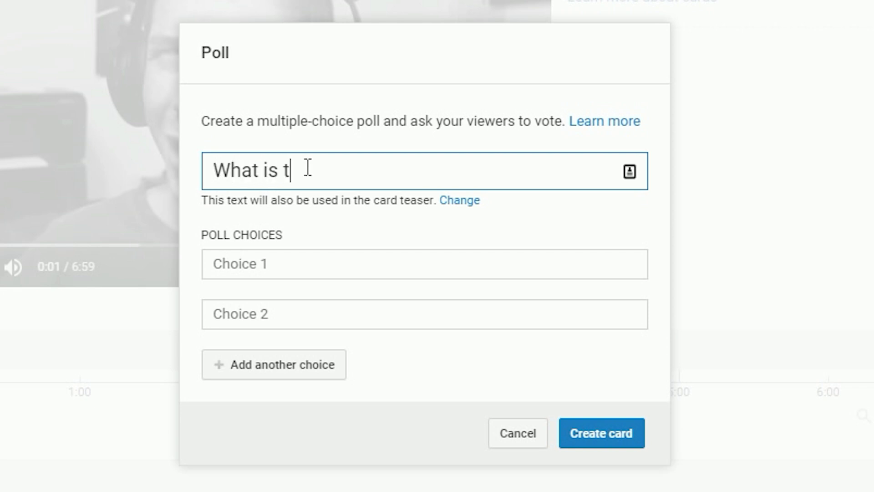
{"action": "type", "text": "his??"}
{"action": "left_click", "coordinate": [466, 200]}
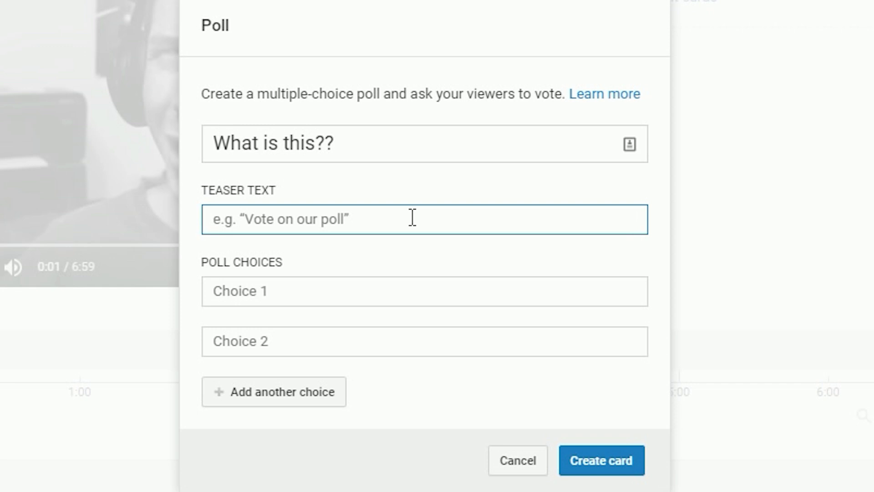
{"action": "type", "text": "Check"}
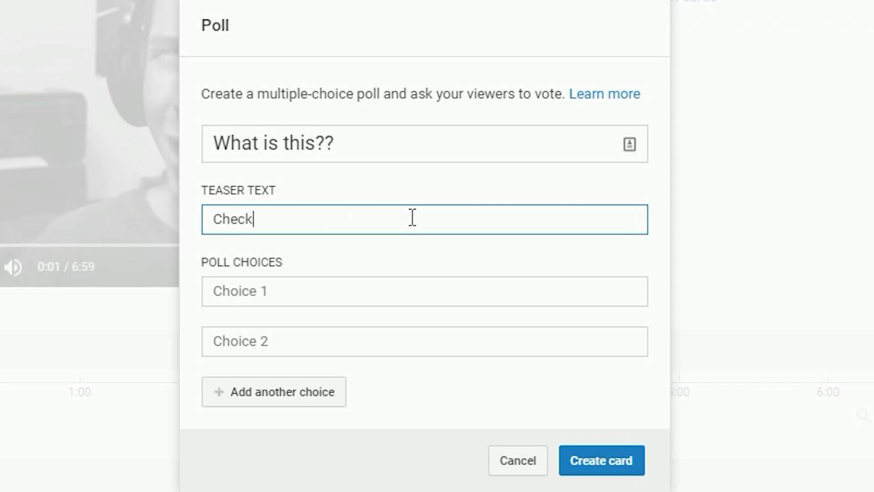
{"action": "type", "text": " out this poll!"}
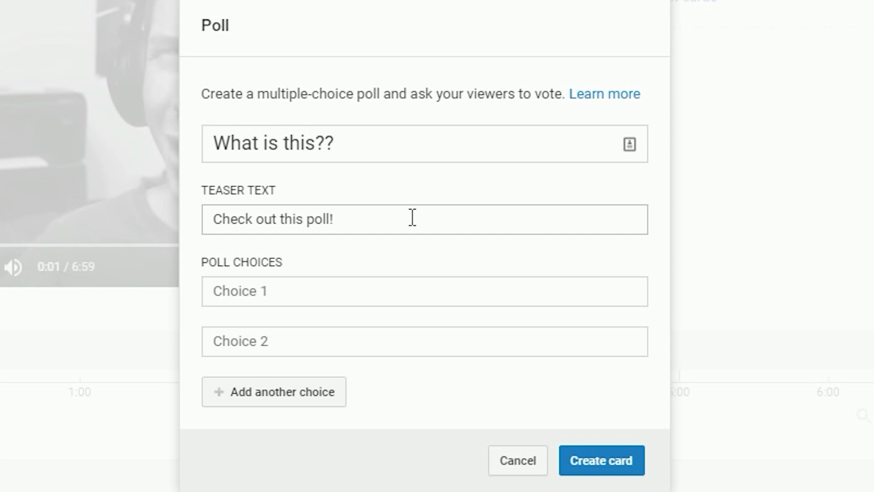
{"action": "left_click", "coordinate": [412, 218]}
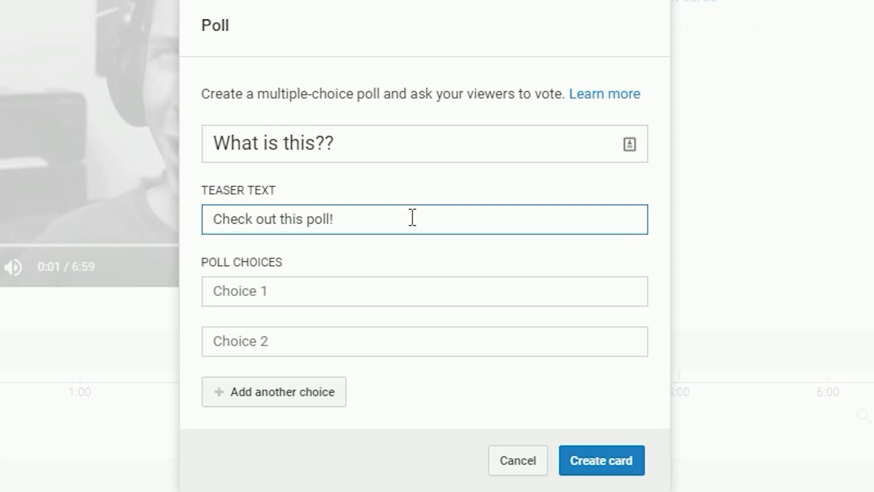
{"action": "type", "text": "»"}
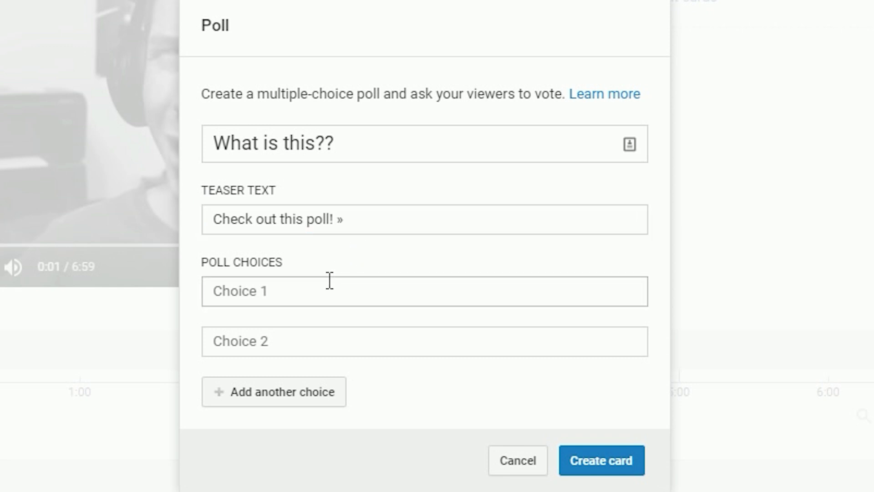
Enter the poll choices 'This is a poll!' and 'I dont know either'.
{"action": "left_click", "coordinate": [231, 291]}
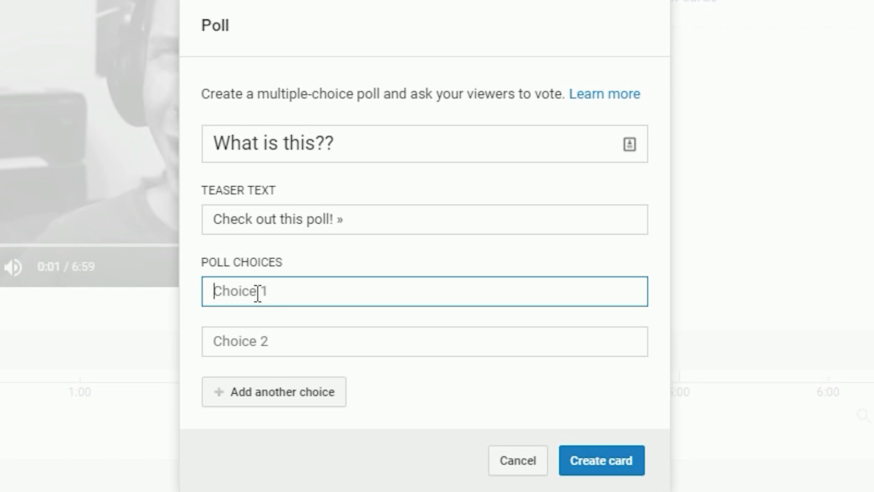
{"action": "type", "text": "This is a"}
{"action": "type", "text": "poll!"}
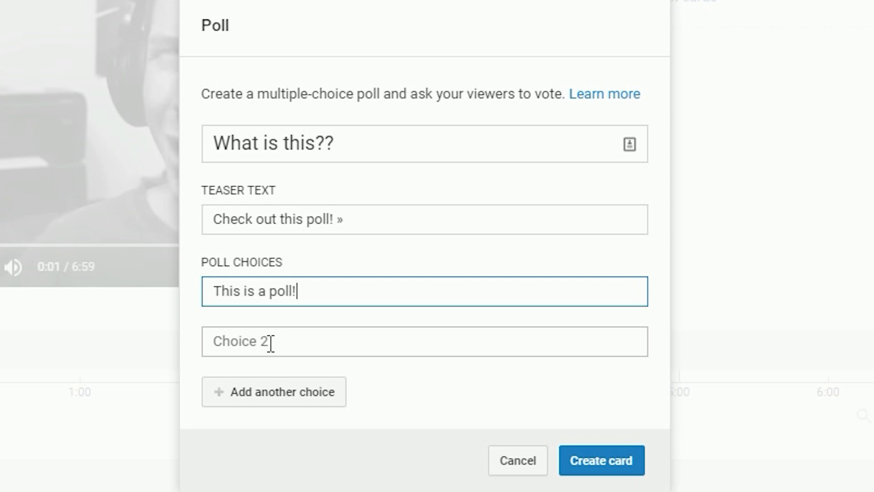
{"action": "left_click", "coordinate": [270, 342]}
{"action": "type", "text": "I d"}
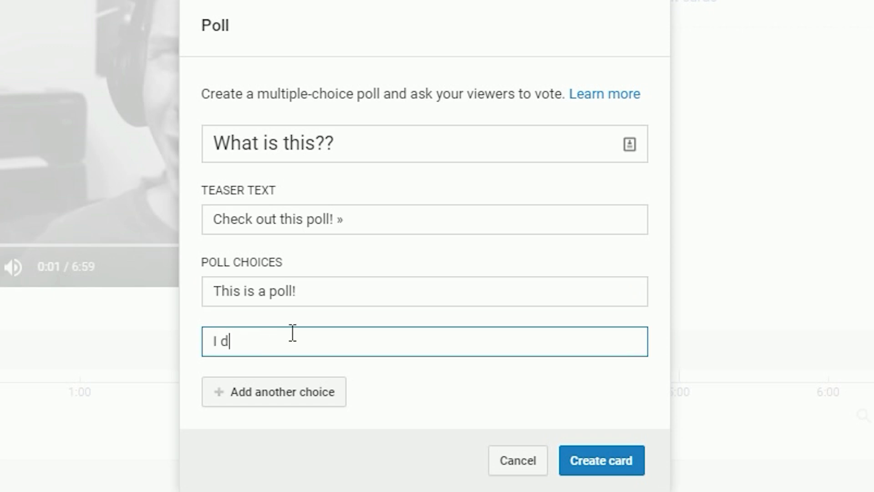
{"action": "type", "text": "ont know either"}
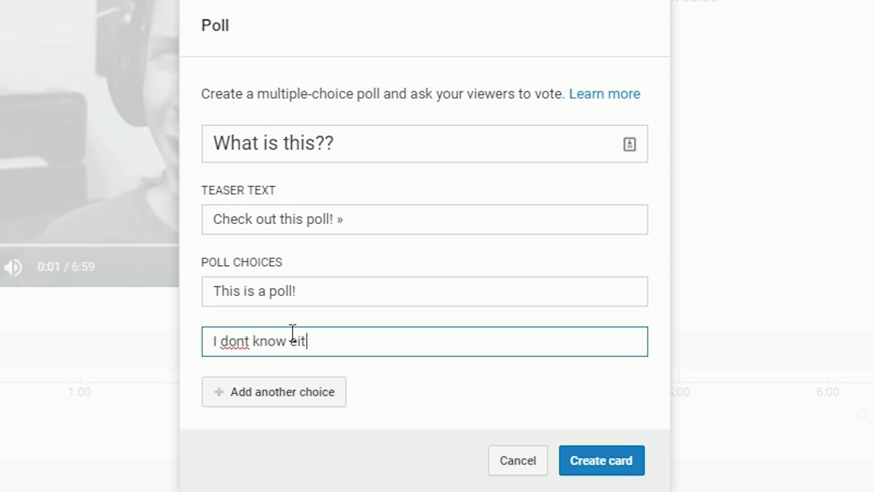
Remove the extra third, fourth and fifth choices and save the poll card.
{"action": "left_click", "coordinate": [335, 395]}
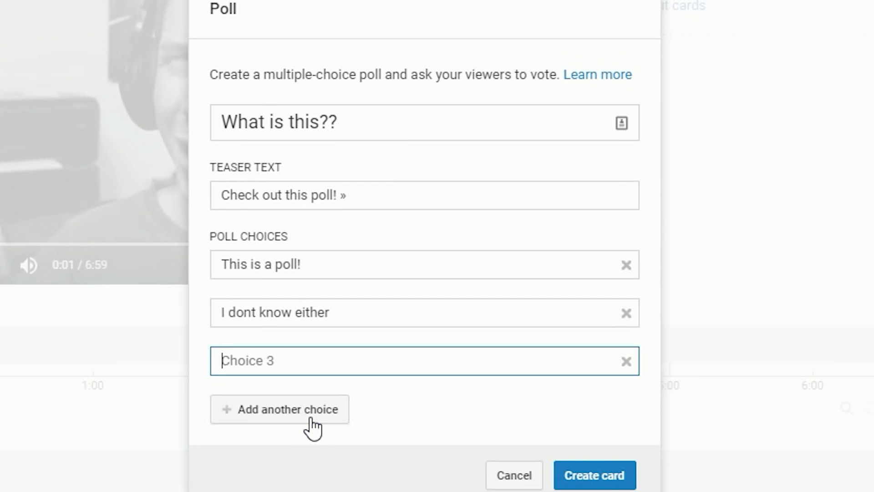
{"action": "left_click", "coordinate": [305, 438]}
{"action": "left_click", "coordinate": [303, 439]}
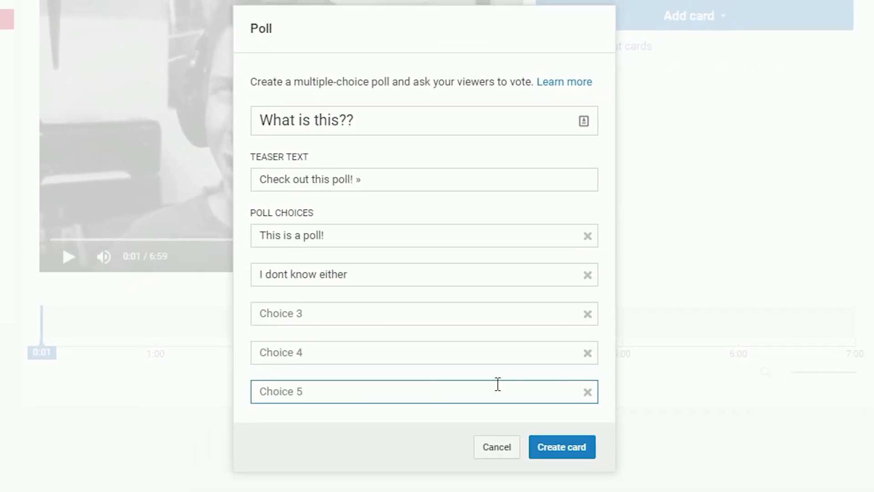
{"action": "left_click", "coordinate": [588, 392]}
{"action": "left_click", "coordinate": [587, 353]}
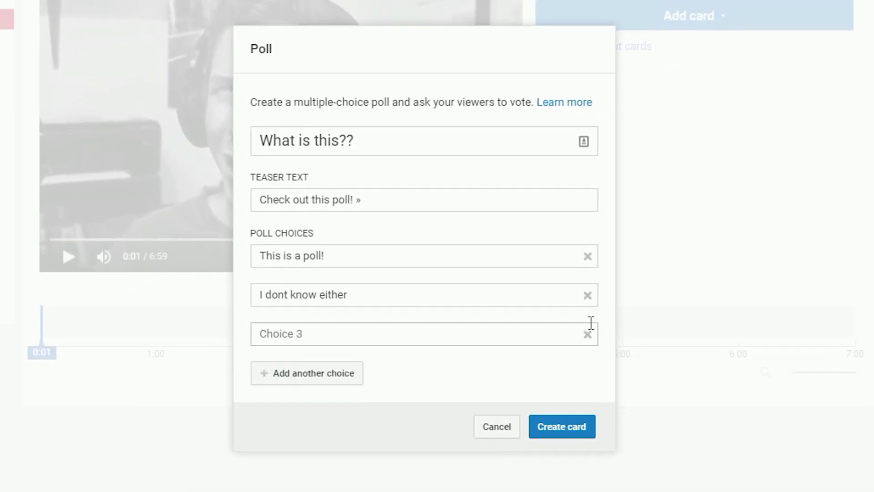
{"action": "left_click", "coordinate": [586, 333]}
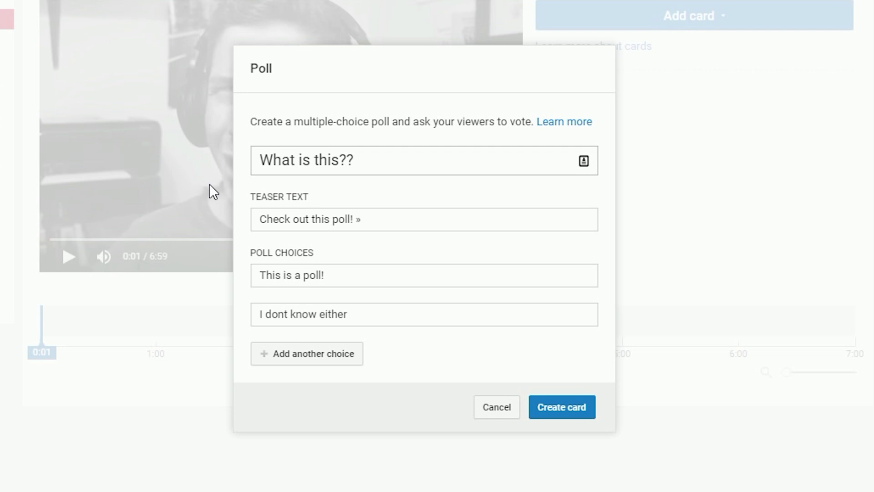
{"action": "left_click", "coordinate": [562, 407]}
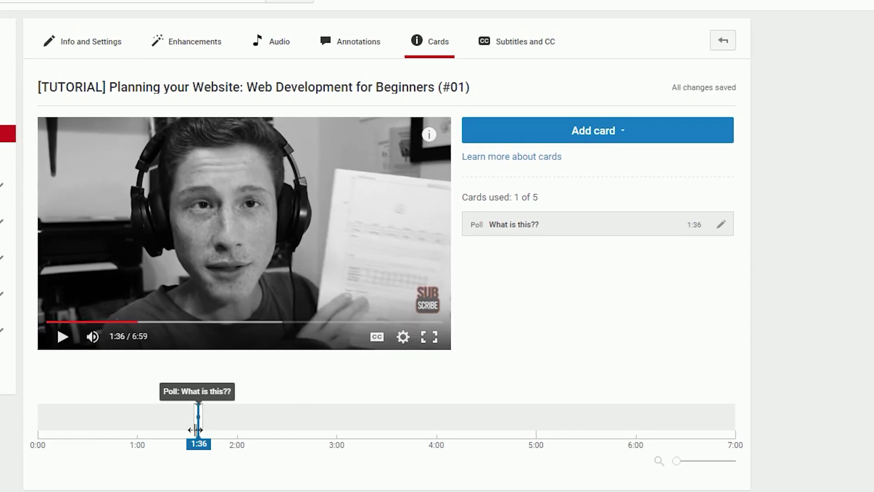
Move the poll card to 1:42, play 1:38–1:44 to see its teaser, then reopen the poll.
{"action": "mouse_move", "coordinate": [195, 416]}
{"action": "left_mouse_down"}
{"action": "mouse_move", "coordinate": [230, 426]}
{"action": "mouse_move", "coordinate": [275, 418]}
{"action": "mouse_move", "coordinate": [212, 421]}
{"action": "left_mouse_up"}
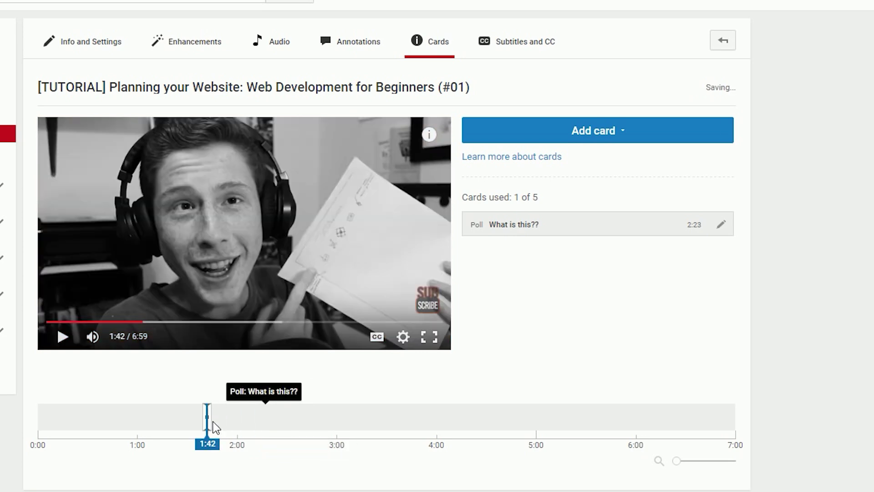
{"action": "left_click", "coordinate": [202, 444]}
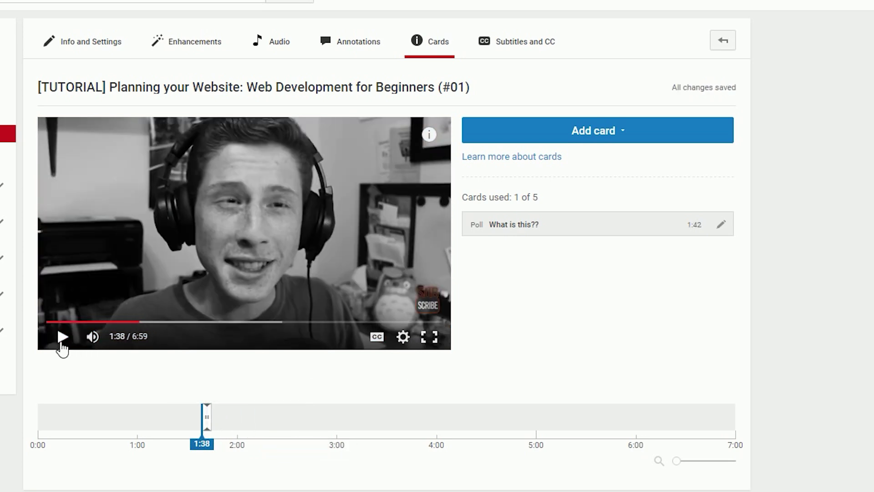
{"action": "left_click", "coordinate": [63, 337]}
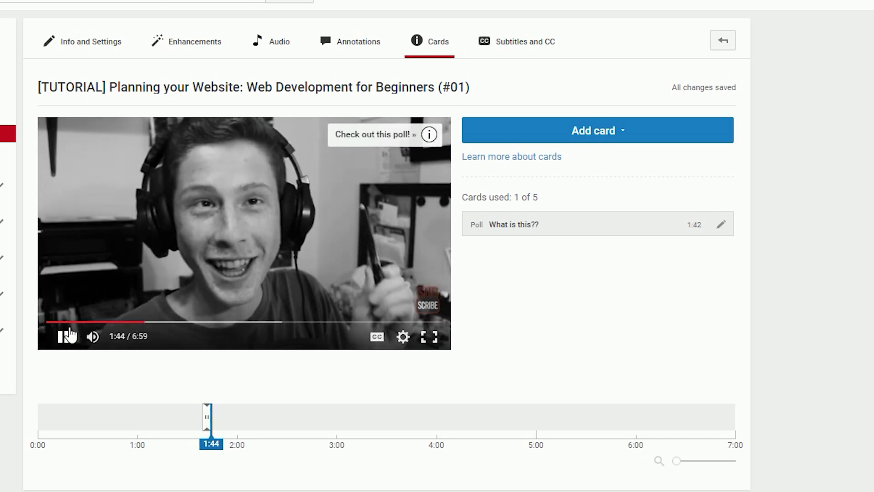
{"action": "left_click", "coordinate": [67, 336]}
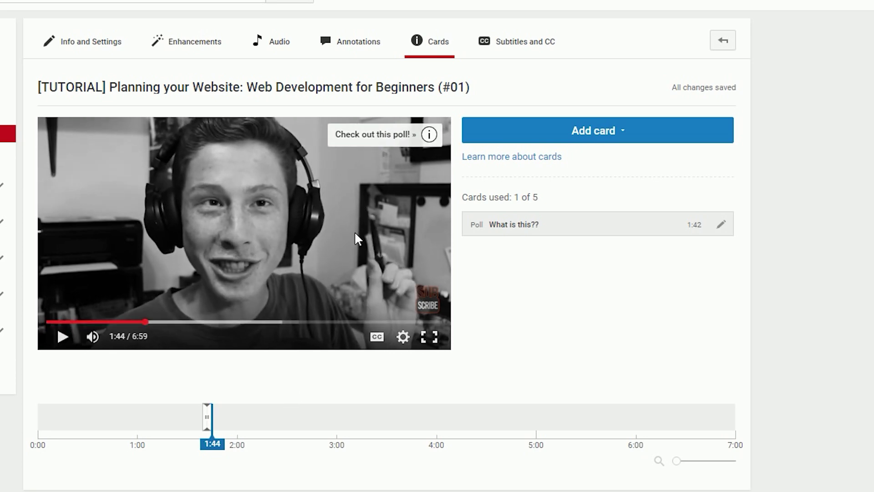
{"action": "left_click", "coordinate": [723, 227]}
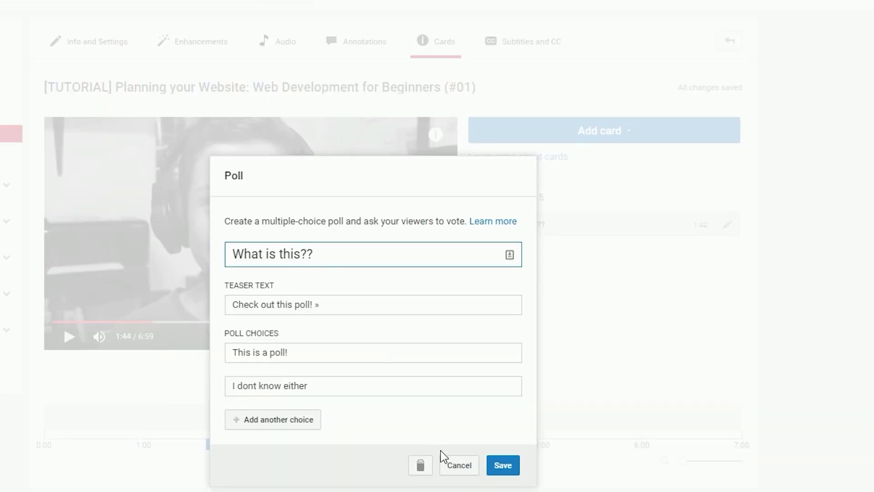
Cancel the poll editor and test-vote back and forth between both choices in the preview.
{"action": "left_click", "coordinate": [449, 462]}
{"action": "left_click", "coordinate": [429, 137]}
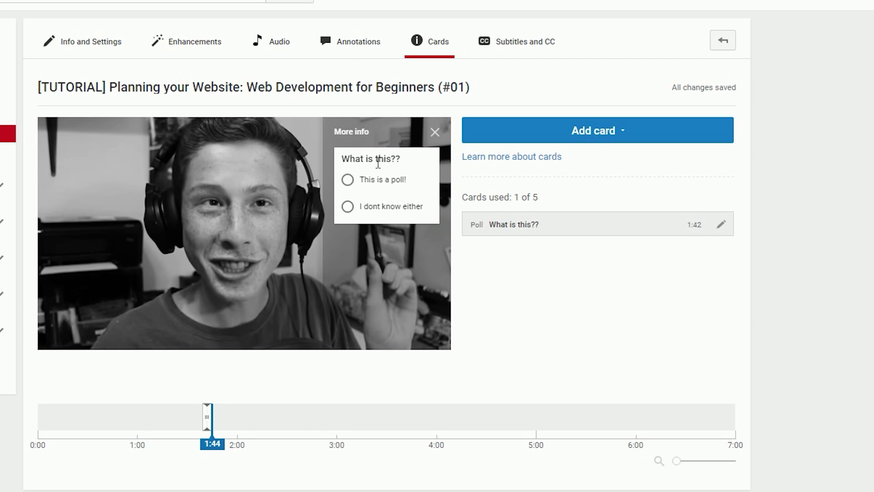
{"action": "left_click", "coordinate": [368, 185]}
{"action": "left_click", "coordinate": [359, 207]}
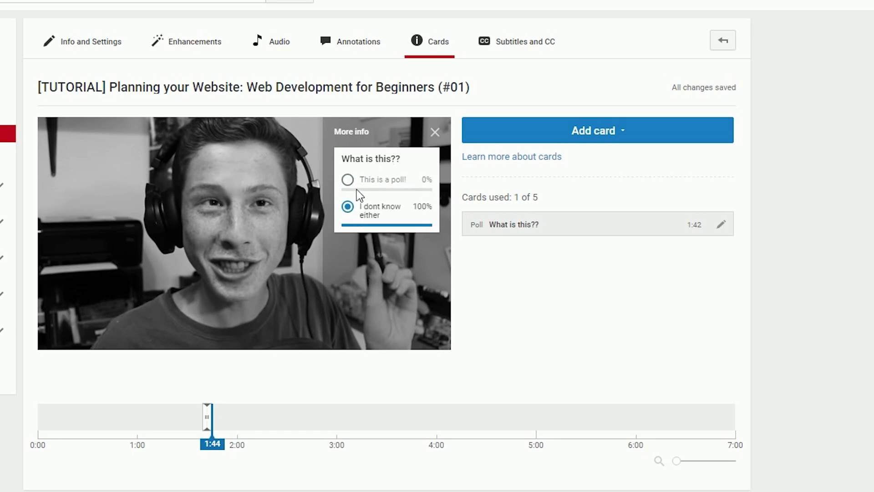
{"action": "left_click", "coordinate": [356, 186]}
{"action": "left_click", "coordinate": [357, 214]}
{"action": "left_click", "coordinate": [357, 184]}
{"action": "left_click", "coordinate": [355, 205]}
{"action": "left_click", "coordinate": [356, 180]}
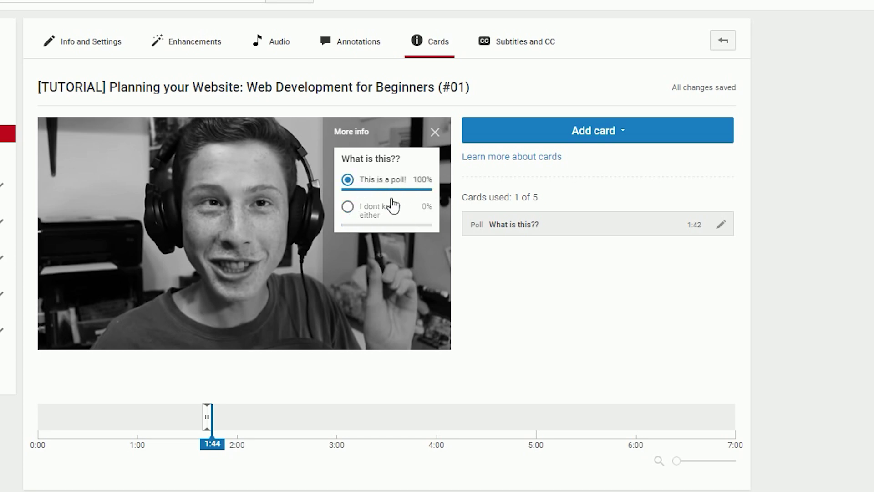
Clear the vote, re-vote alternating 'This is a poll!' and 'I dont know either', then close the panel.
{"action": "left_click", "coordinate": [351, 181]}
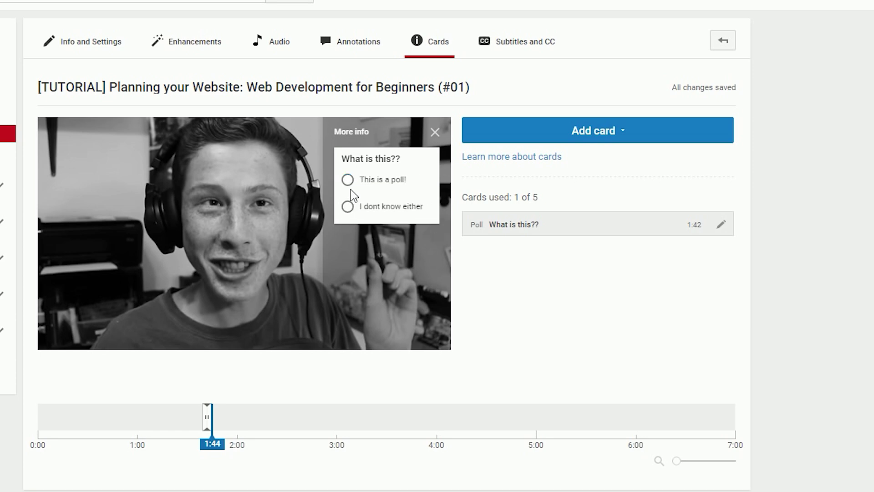
{"action": "left_click", "coordinate": [352, 184]}
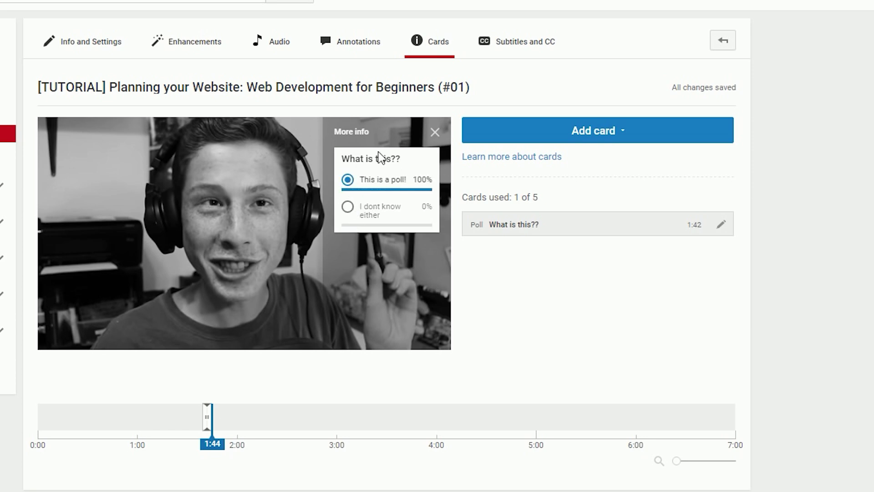
{"action": "left_click", "coordinate": [348, 207]}
{"action": "left_click", "coordinate": [348, 208]}
{"action": "left_click", "coordinate": [347, 208]}
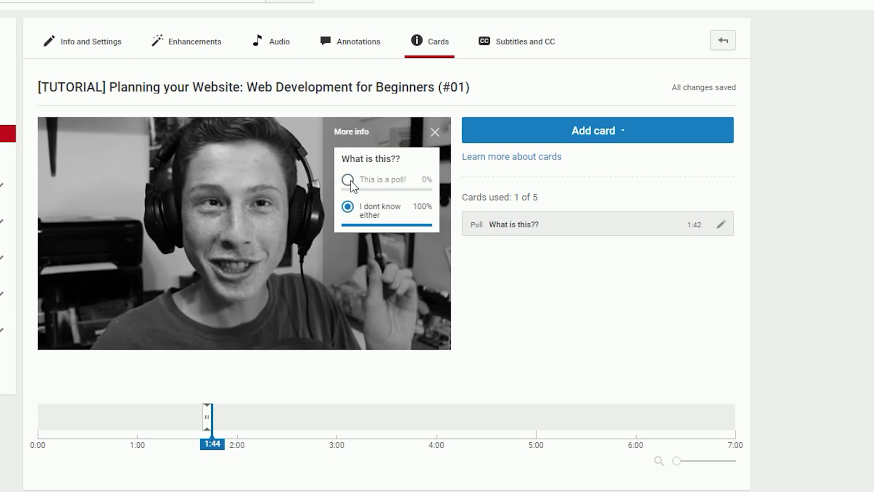
{"action": "left_click", "coordinate": [350, 180]}
{"action": "left_click", "coordinate": [346, 207]}
{"action": "left_click", "coordinate": [348, 180]}
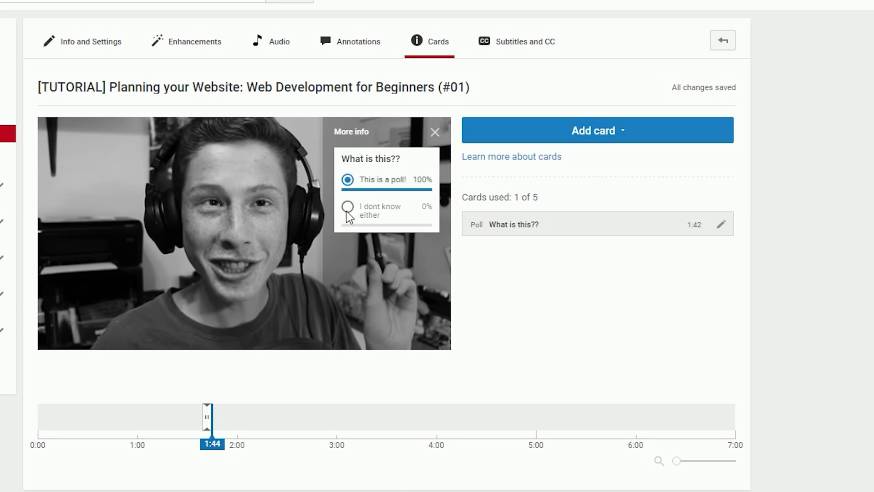
{"action": "left_click", "coordinate": [347, 207]}
{"action": "left_click", "coordinate": [348, 180]}
{"action": "left_click", "coordinate": [434, 134]}
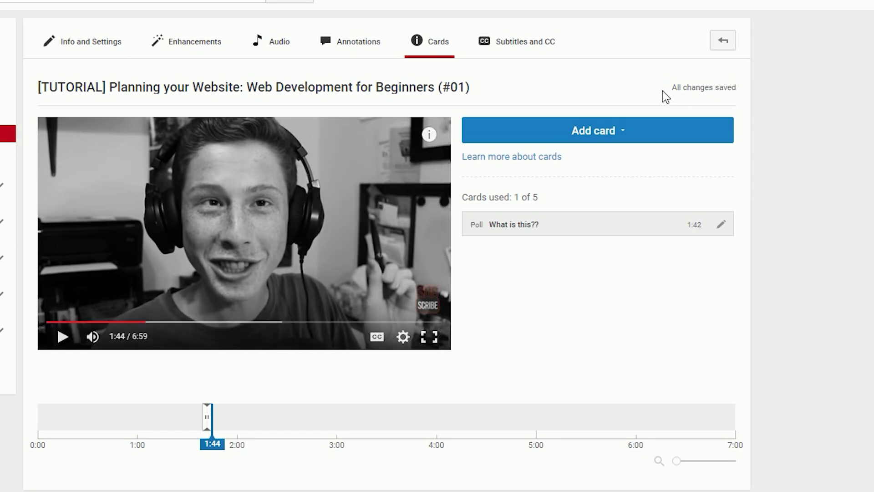
{"action": "left_click_drag", "start_coordinate": [729, 87], "coordinate": [753, 85]}
{"action": "left_click", "coordinate": [806, 139]}
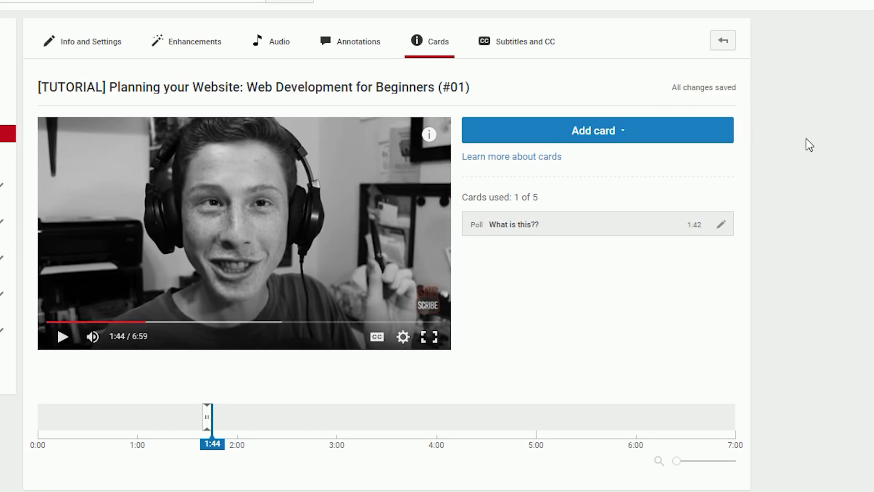